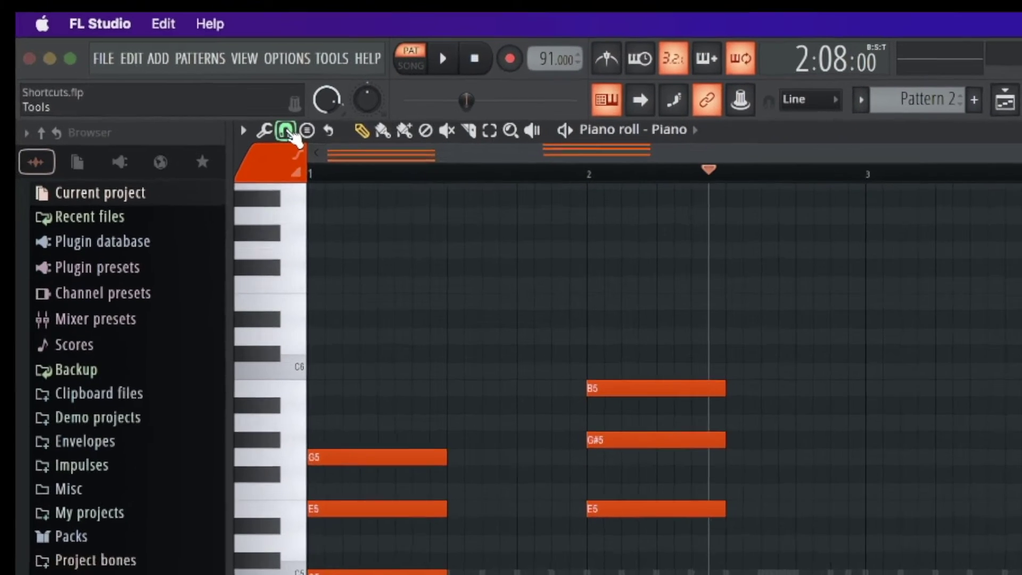
Keep grid snap at 1/4 beat and close the snap menu.
{"action": "left_click", "coordinate": [285, 130]}
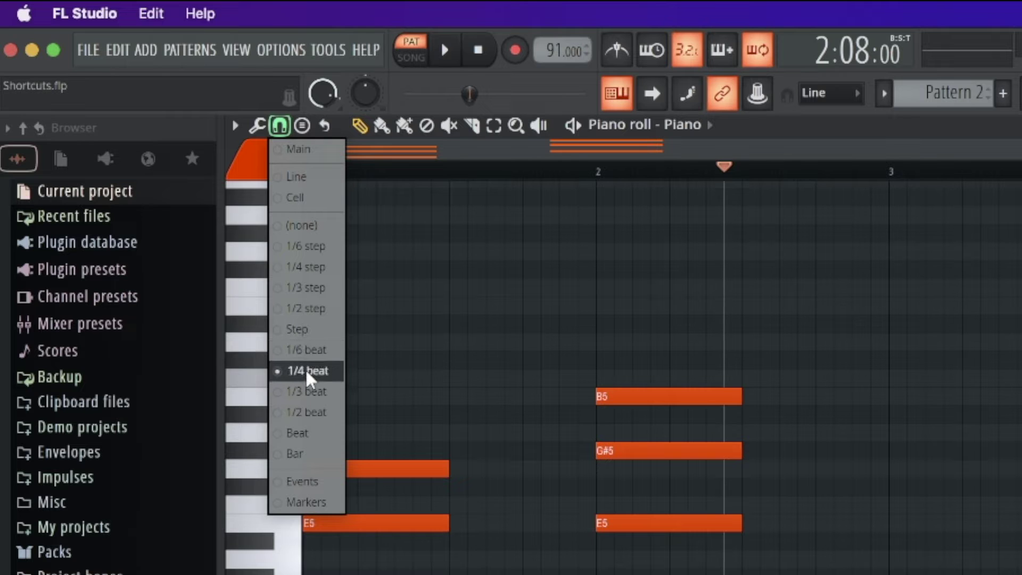
{"action": "left_click", "coordinate": [892, 176]}
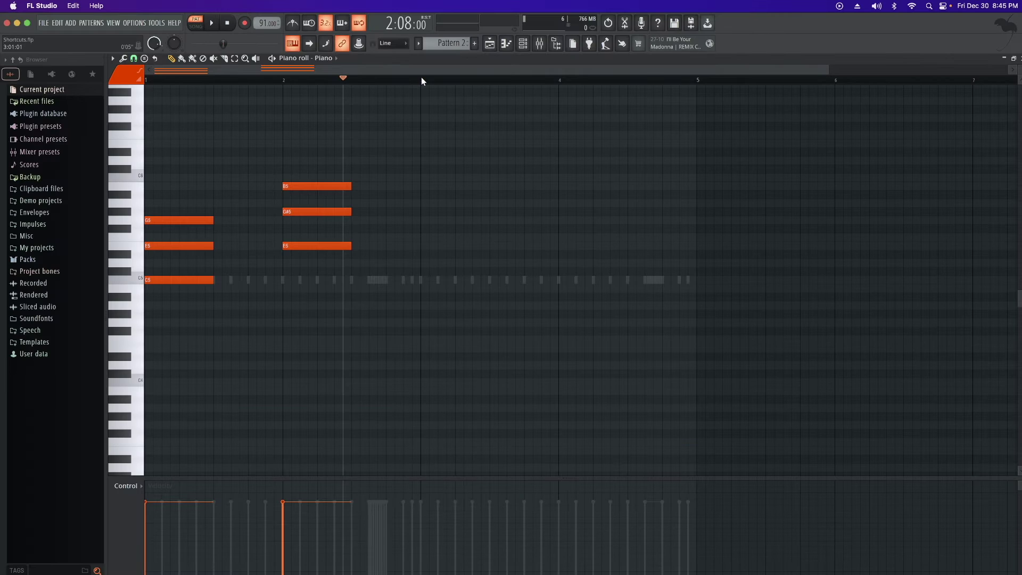
Duplicate the bar 1–2 chords into the following bars with Ctrl+B, then select every note.
{"action": "left_click", "coordinate": [421, 80]}
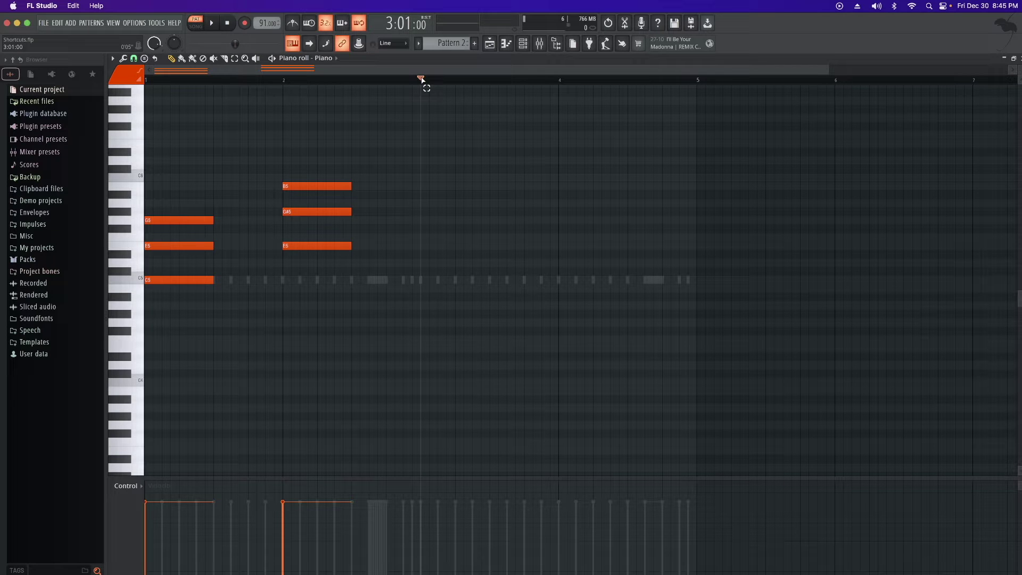
{"action": "left_click_drag", "start_coordinate": [421, 80], "coordinate": [166, 82]}
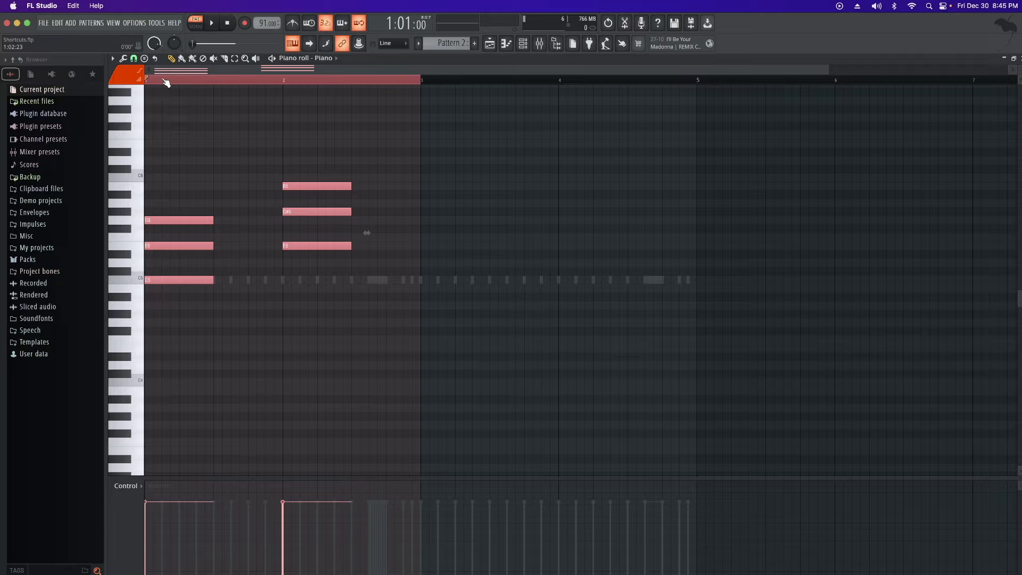
{"action": "key", "text": "super+b"}
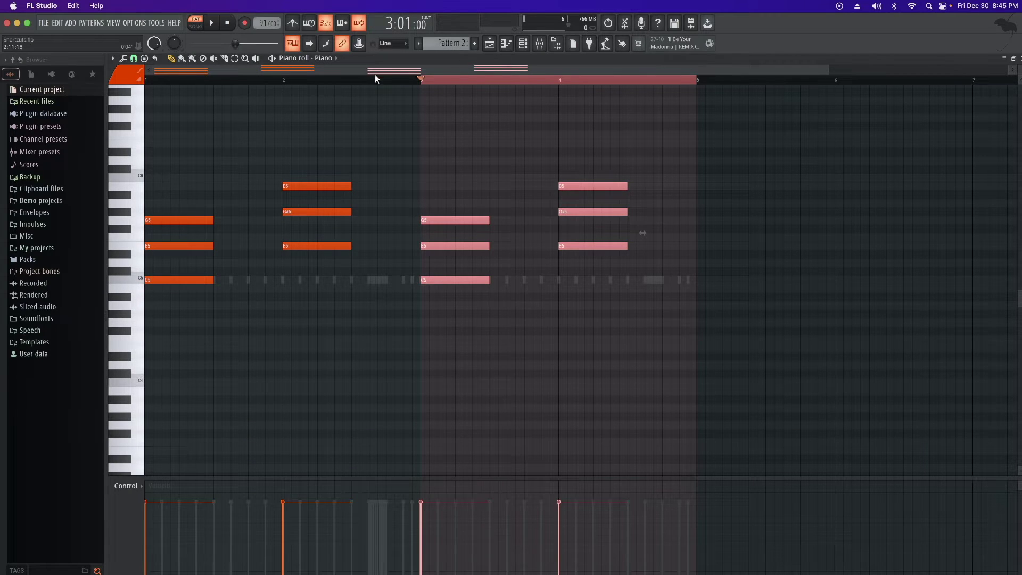
{"action": "left_click", "coordinate": [437, 80]}
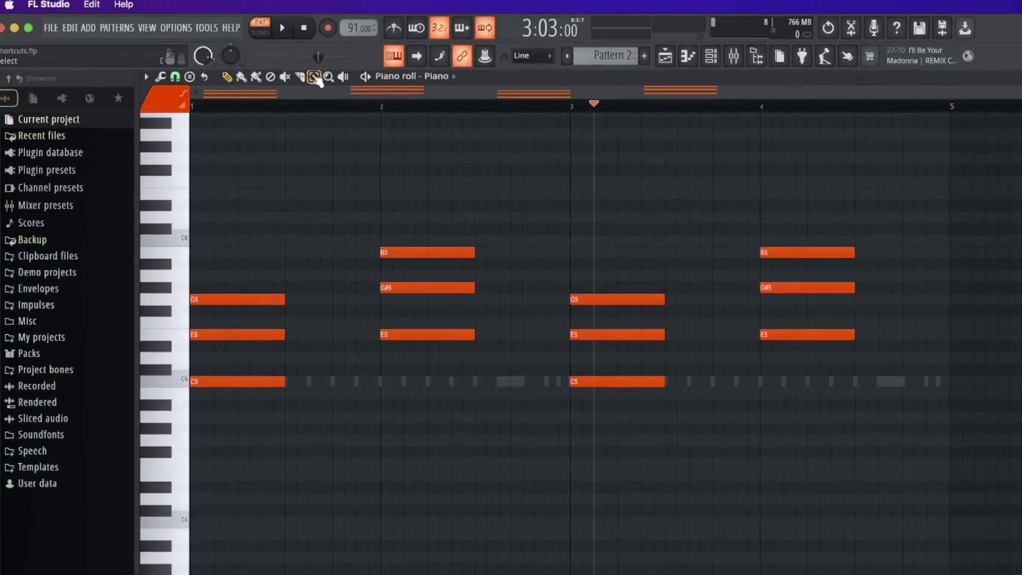
{"action": "left_click", "coordinate": [234, 59]}
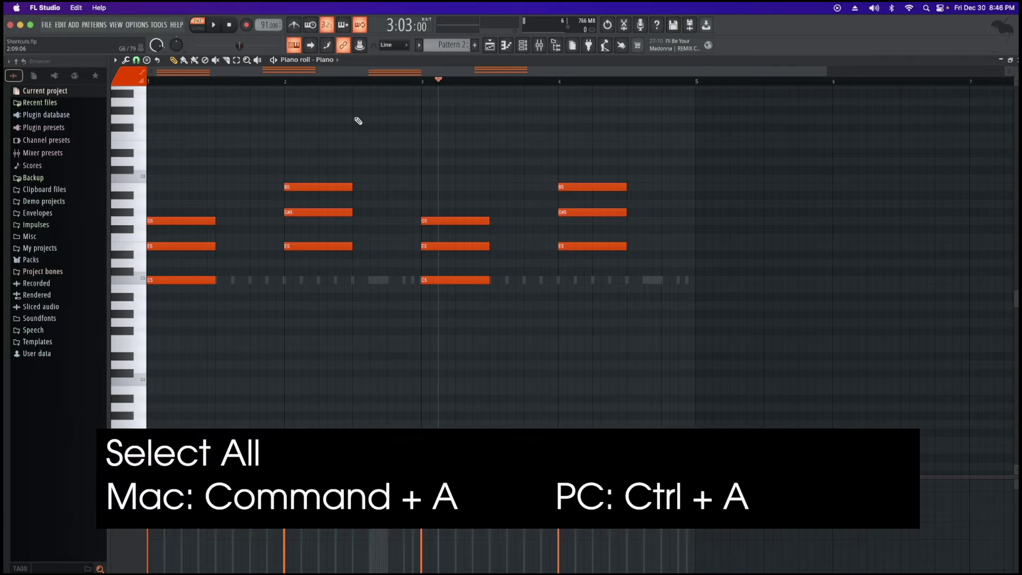
{"action": "key", "text": "super+a"}
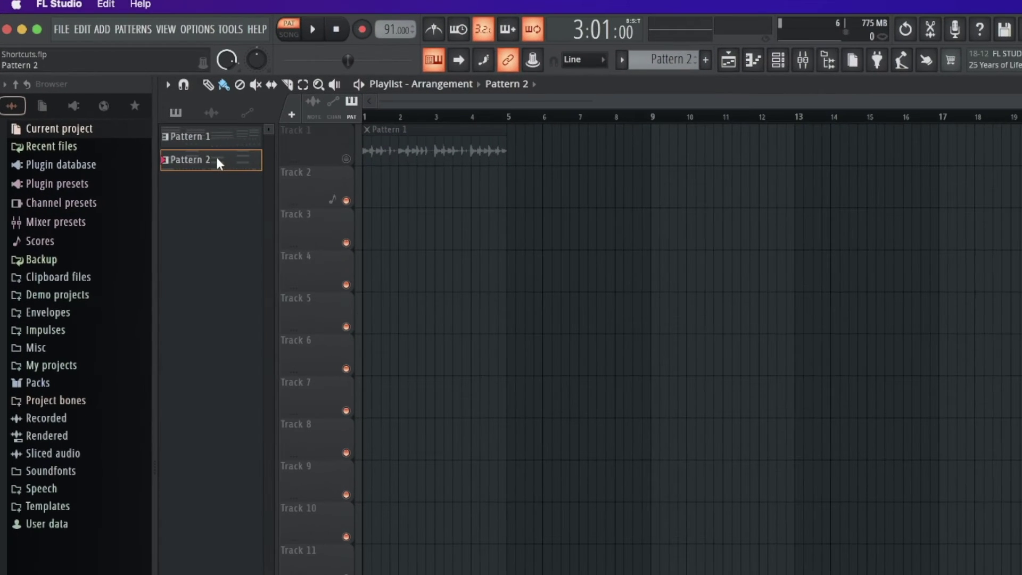
Place Pattern 2 clips on Track 2 at bars 1 and 5, then select both clips.
{"action": "left_click_drag", "start_coordinate": [216, 158], "coordinate": [371, 177]}
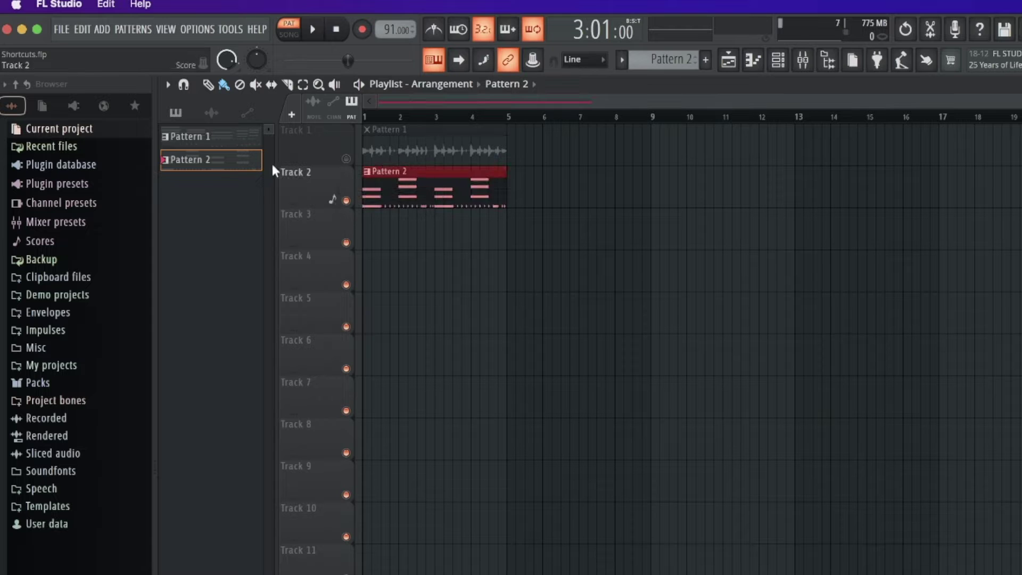
{"action": "left_click_drag", "start_coordinate": [201, 162], "coordinate": [506, 169]}
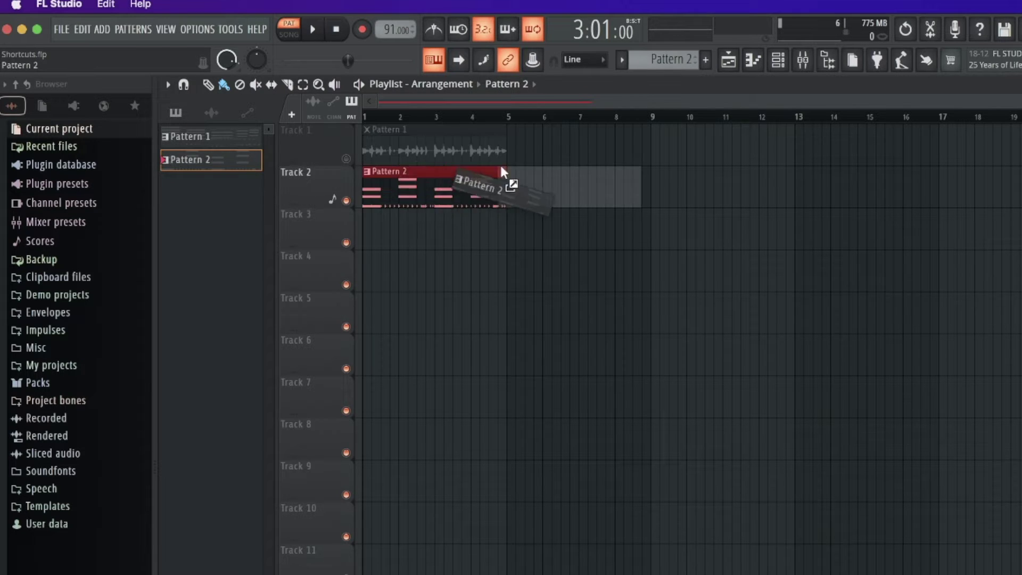
{"action": "left_click_drag", "start_coordinate": [343, 118], "coordinate": [343, 119]}
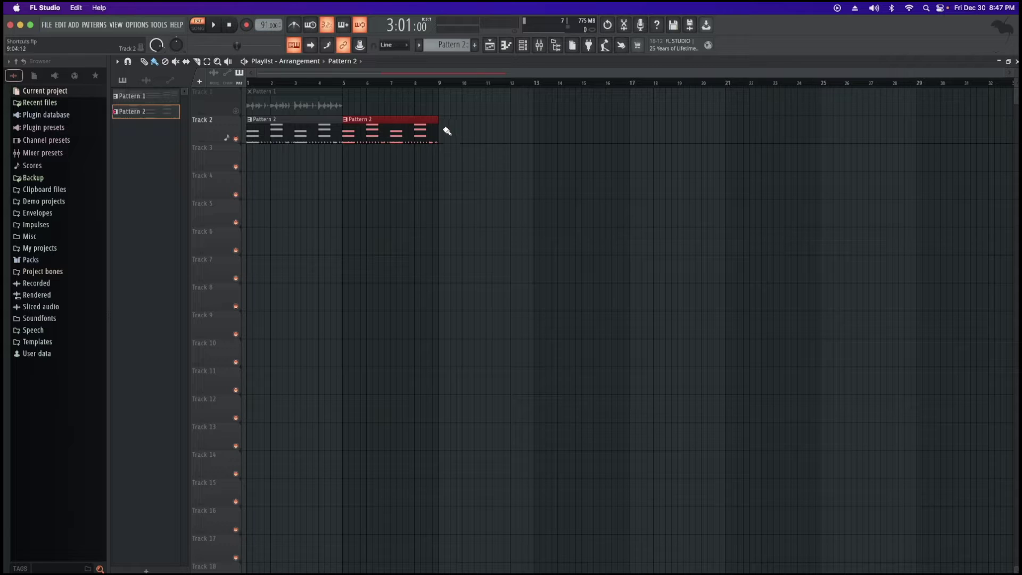
{"action": "left_click_drag", "start_coordinate": [447, 130], "coordinate": [246, 131]}
Group the two clips into Pattern 3, view its Piano chords, then undo back to Pattern 2.
{"action": "key", "text": "super+g"}
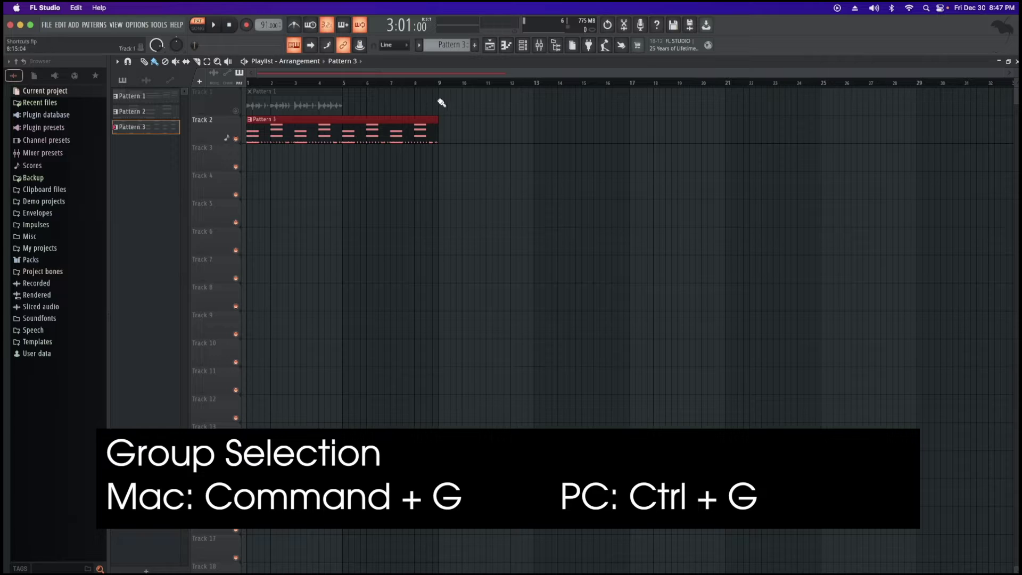
{"action": "left_click", "coordinate": [522, 45]}
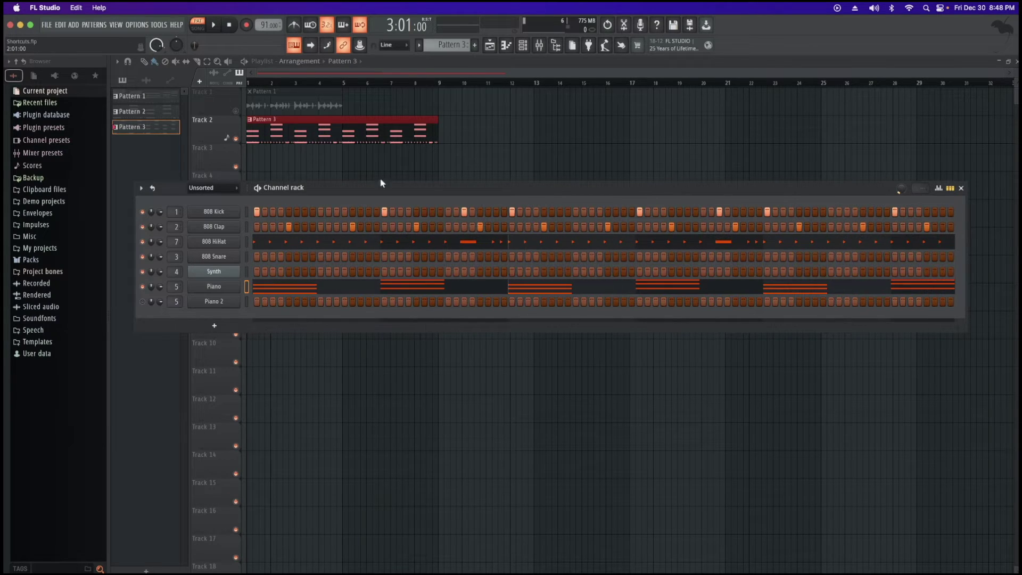
{"action": "left_click", "coordinate": [507, 46]}
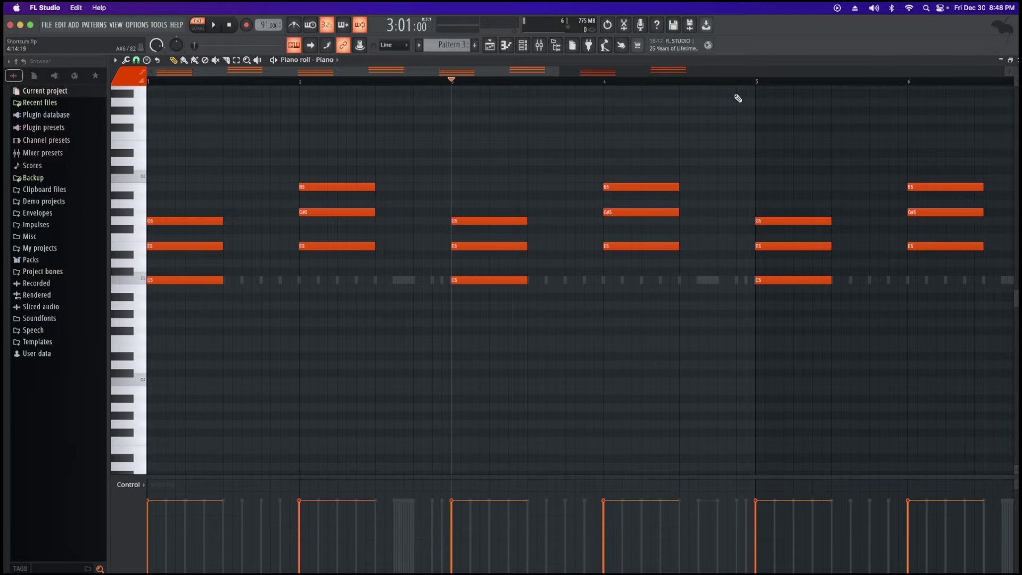
{"action": "key", "text": "super+z"}
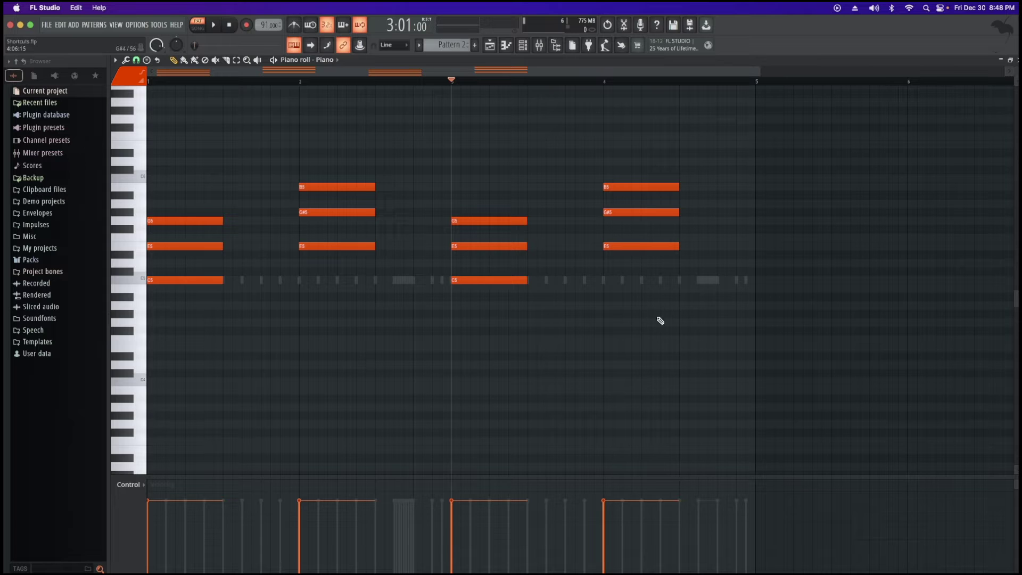
{"action": "left_click_drag", "start_coordinate": [686, 344], "coordinate": [174, 151]}
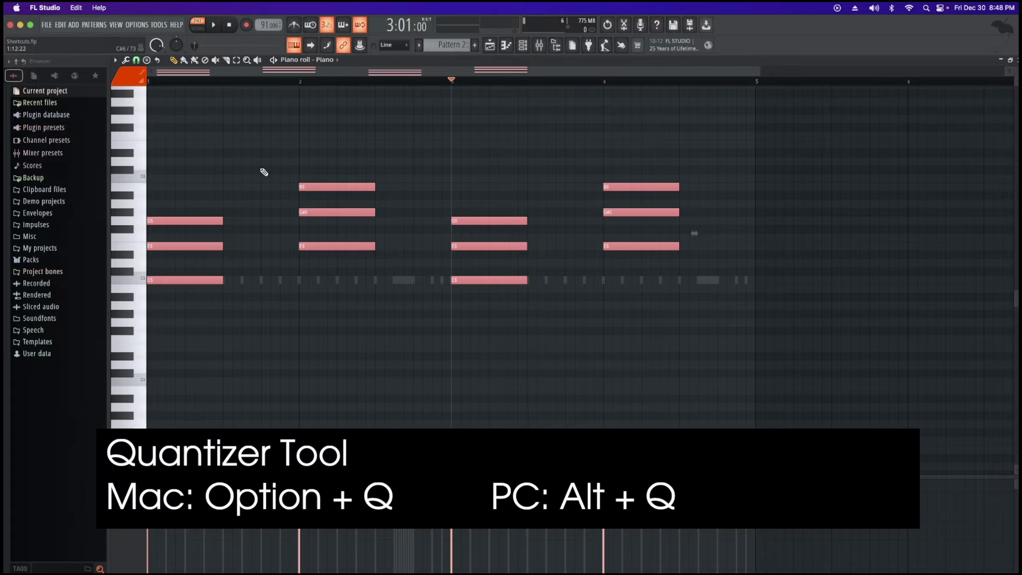
{"action": "key", "text": "alt+q"}
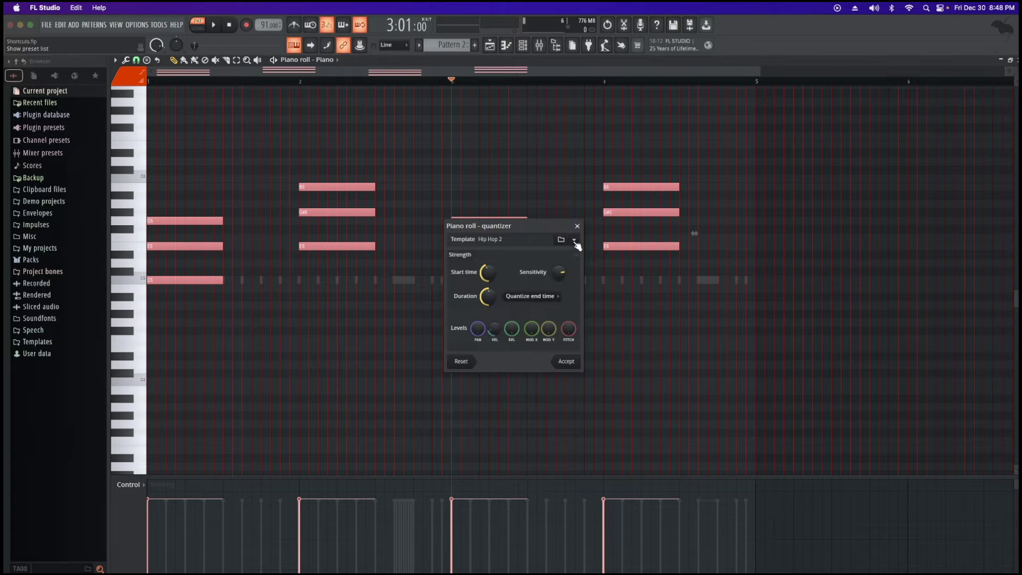
{"action": "left_click", "coordinate": [575, 241]}
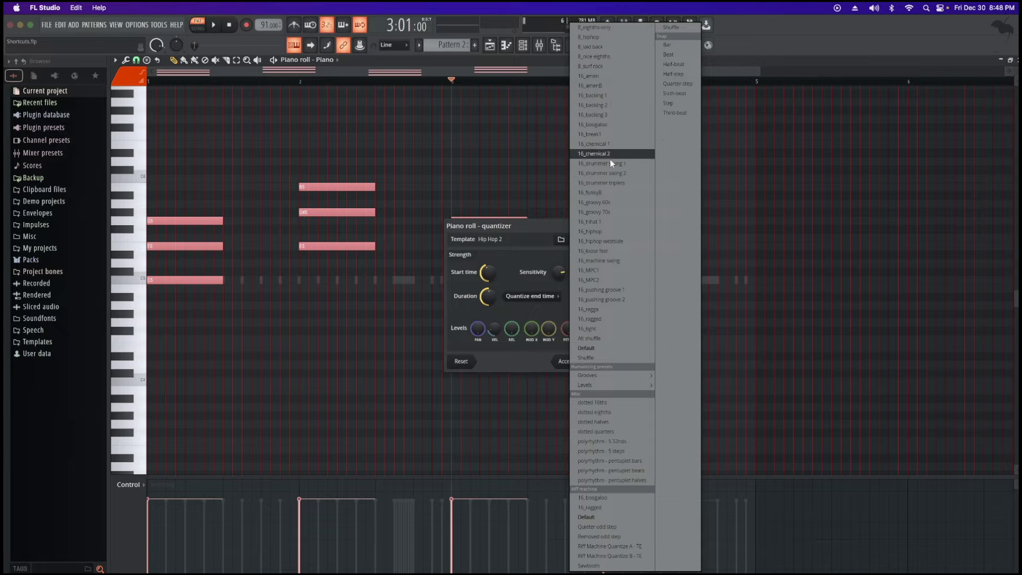
{"action": "key", "text": "Escape"}
{"action": "key", "text": "Escape"}
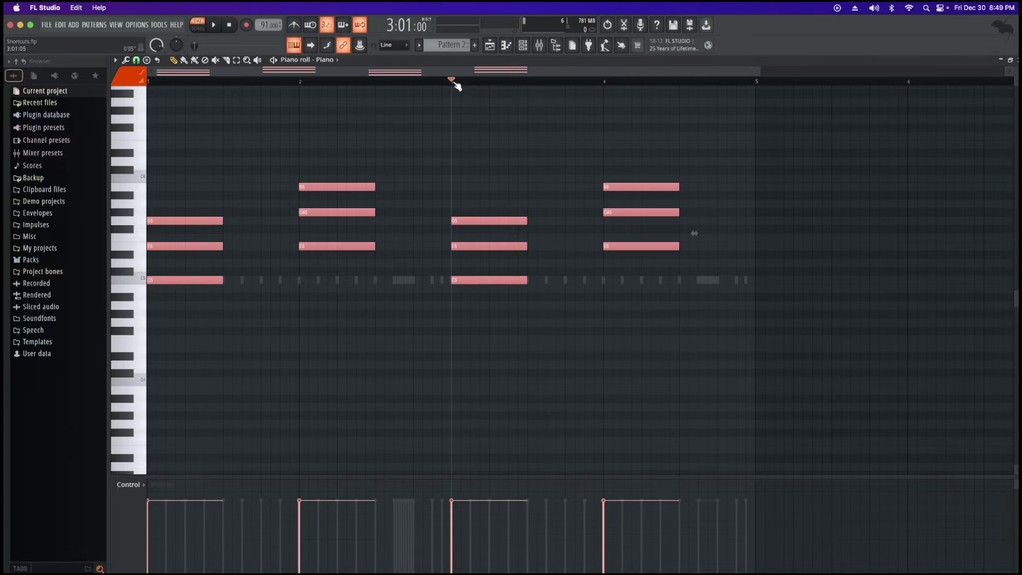
Select bars 3–5 on the ruler and delete those measures with their chords.
{"action": "key", "text": "ctrl+d"}
{"action": "left_click_drag", "start_coordinate": [456, 83], "coordinate": [755, 93]}
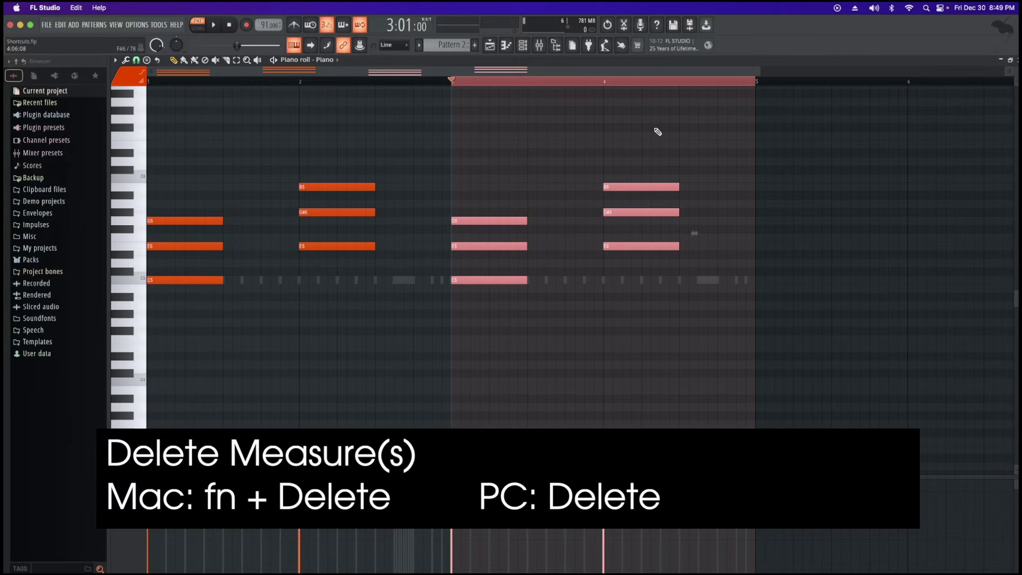
{"action": "key", "text": "Delete"}
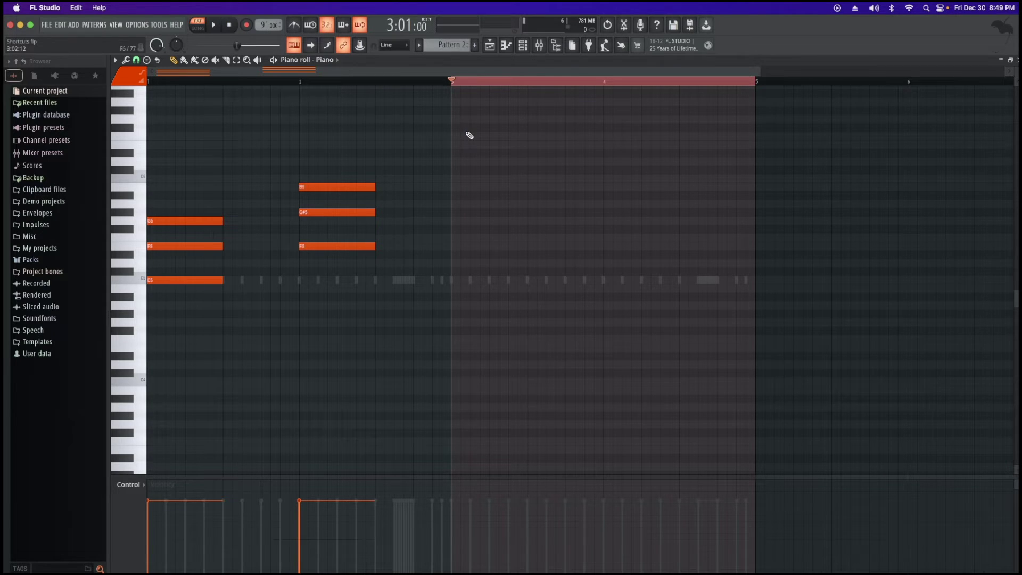
Show 808 HiHat in the piano roll, then set the Draw and Mute tools.
{"action": "left_click", "coordinate": [336, 60]}
{"action": "left_click", "coordinate": [340, 96]}
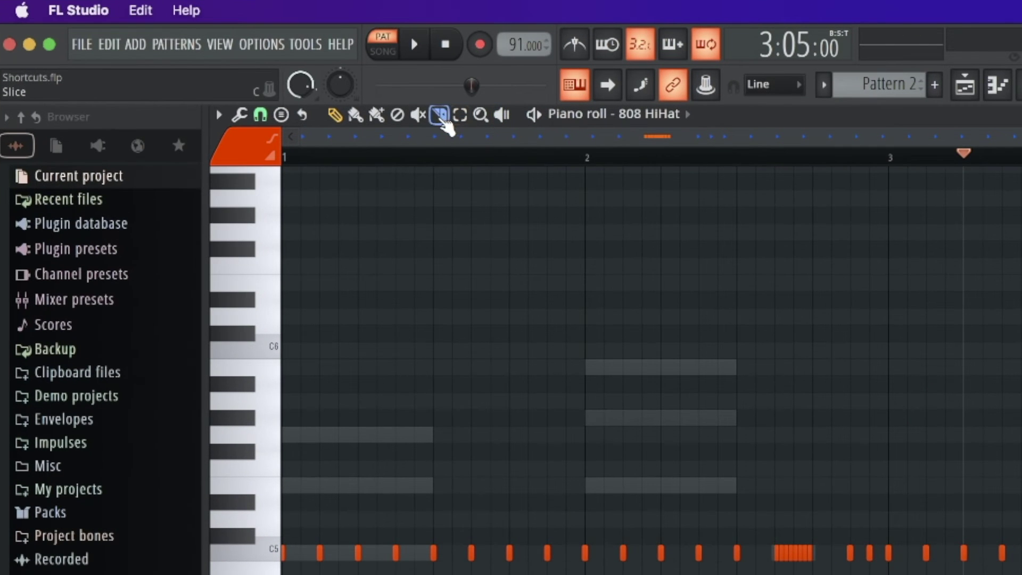
{"action": "key", "text": "p"}
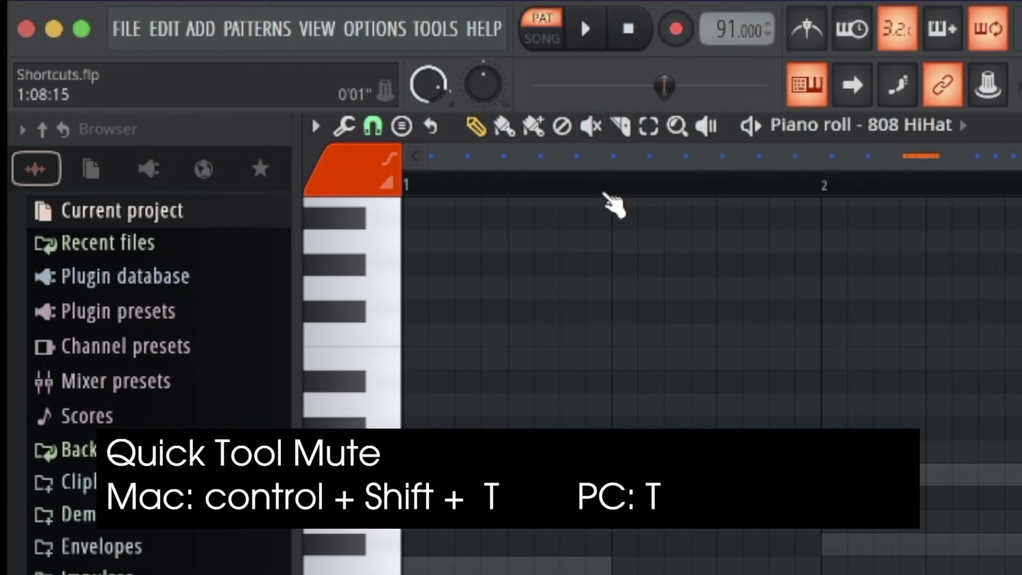
{"action": "key", "text": "ctrl+shift+t"}
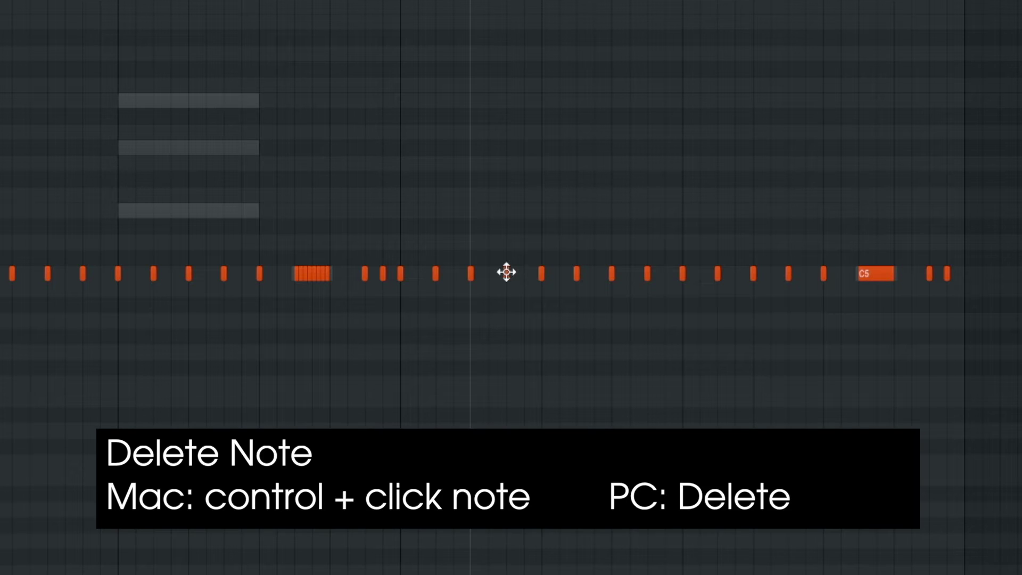
Replace a hi-hat hit with a shorter C5 note, audition it, and open the chopper.
{"action": "left_click", "coordinate": [506, 273], "text": "ctrl"}
{"action": "left_click", "coordinate": [508, 274]}
{"action": "left_click_drag", "start_coordinate": [537, 274], "coordinate": [522, 274]}
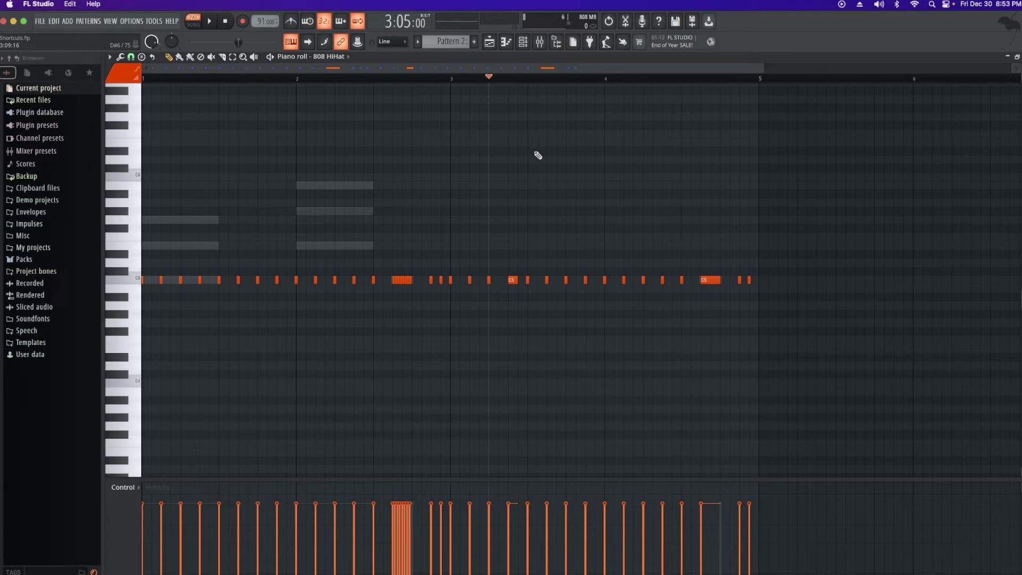
{"action": "left_click", "coordinate": [354, 78]}
{"action": "key", "text": "space"}
{"action": "key", "text": "space"}
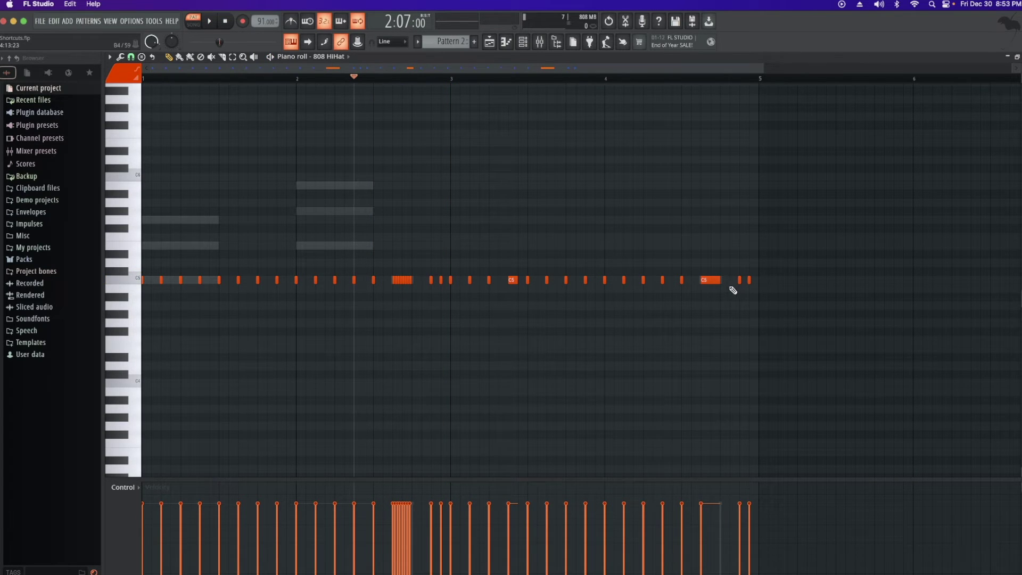
{"action": "key", "text": "alt+u"}
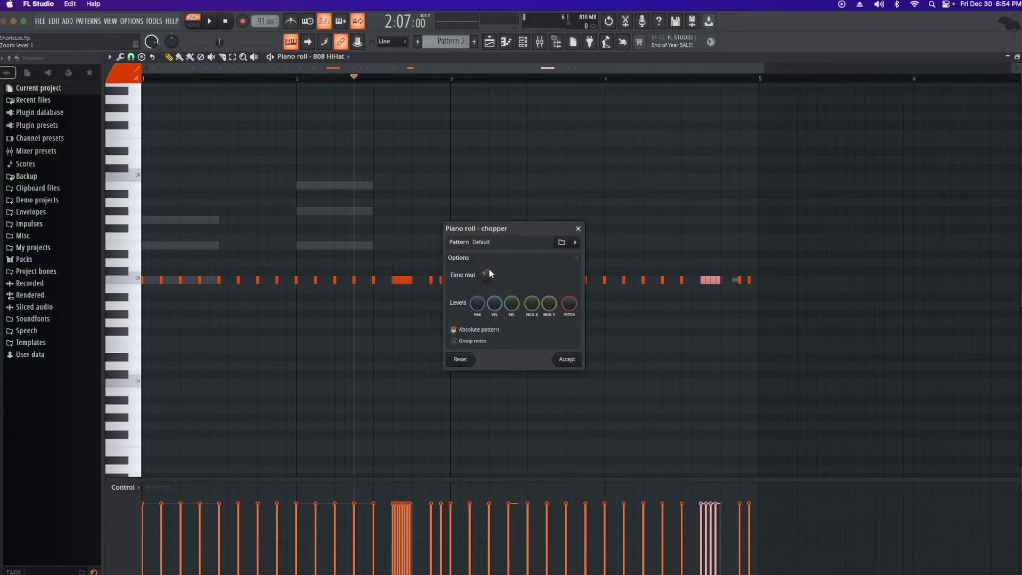
Raise the Chopper's Time mul for denser hi-hat slices, accept, and audition the result.
{"action": "left_click_drag", "start_coordinate": [489, 270], "coordinate": [488, 279]}
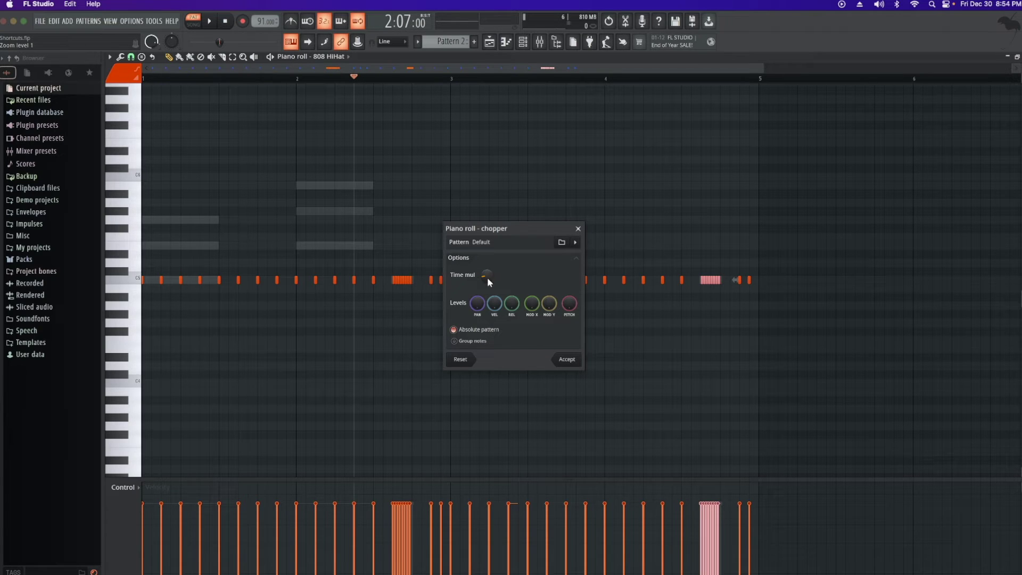
{"action": "left_click", "coordinate": [567, 360]}
{"action": "key", "text": "space"}
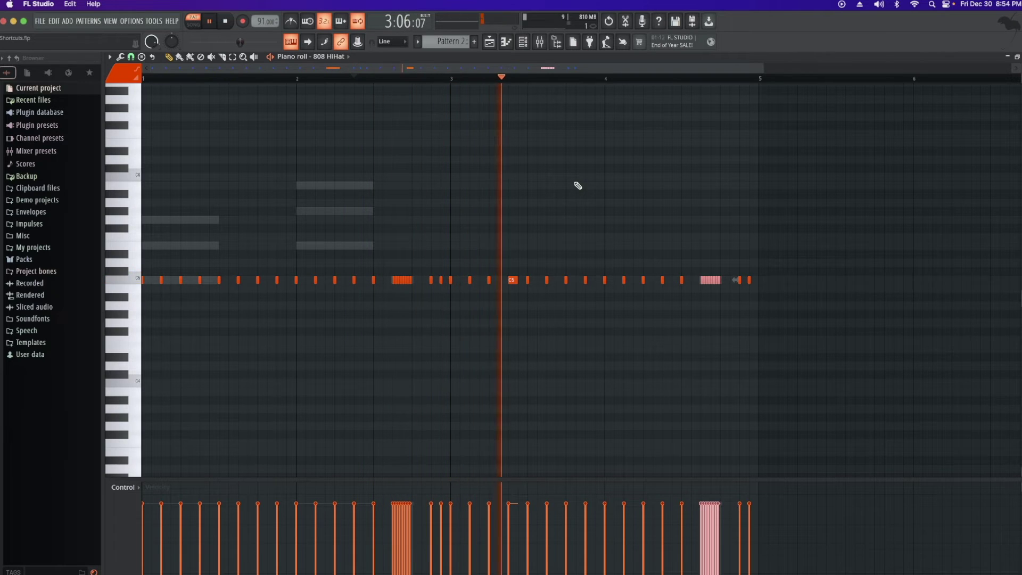
{"action": "key", "text": "space"}
Select the Piano chords and strum them with a higher Start Time strength, then audition.
{"action": "key", "text": "Up"}
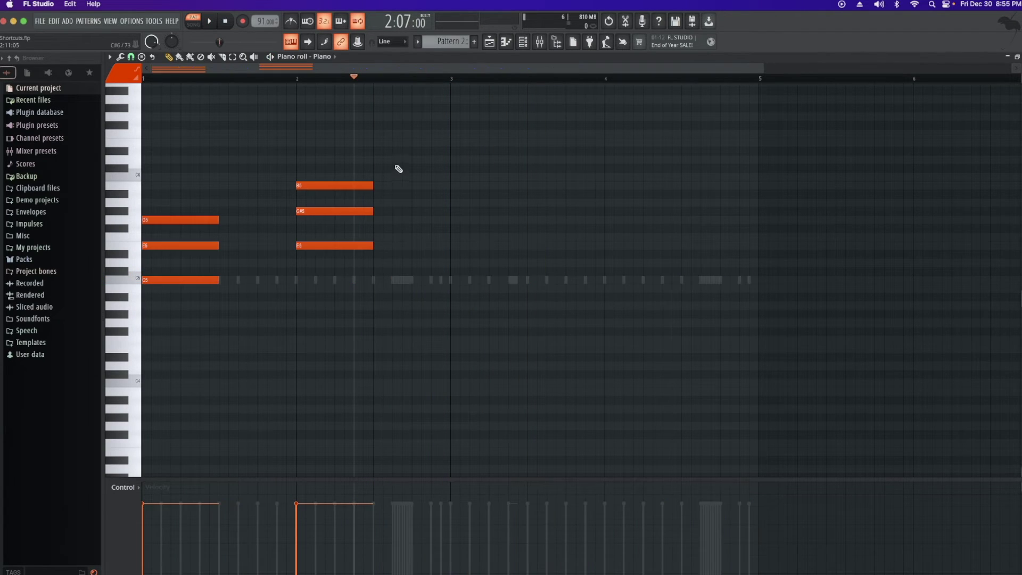
{"action": "left_click_drag", "start_coordinate": [397, 157], "coordinate": [89, 326]}
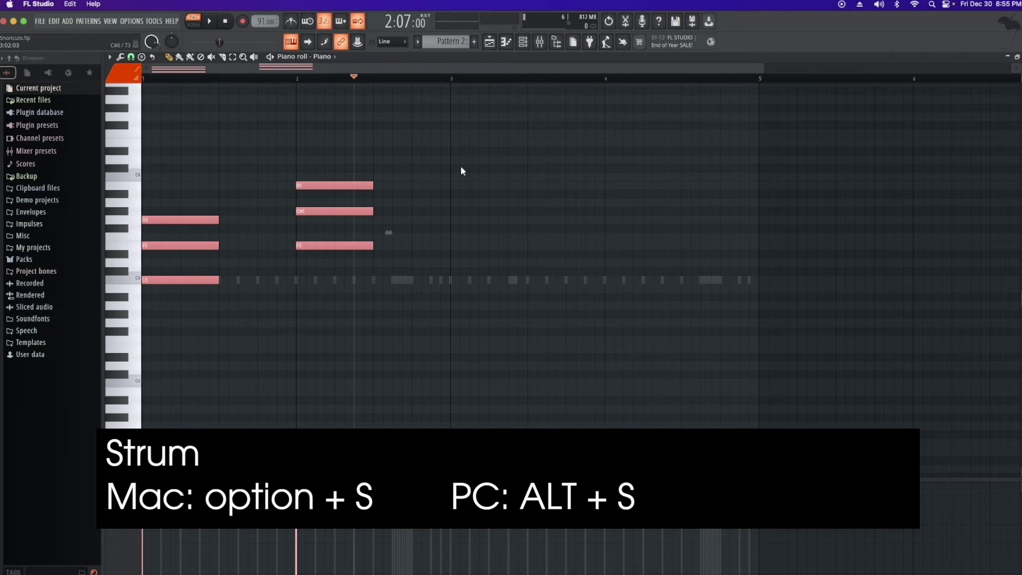
{"action": "key", "text": "alt+s"}
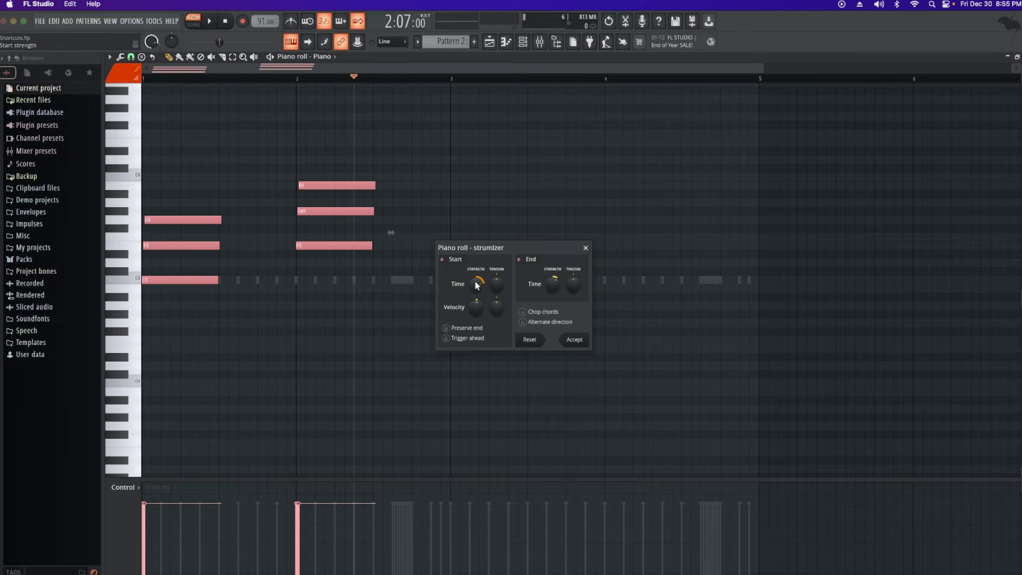
{"action": "left_click_drag", "start_coordinate": [476, 285], "coordinate": [476, 298]}
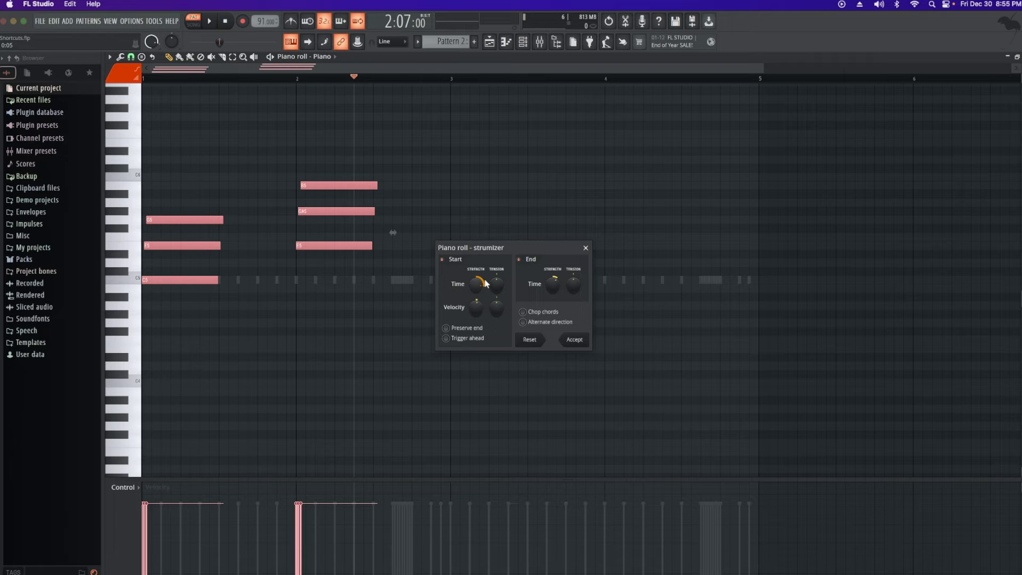
{"action": "key", "text": "Escape"}
{"action": "left_click", "coordinate": [209, 22]}
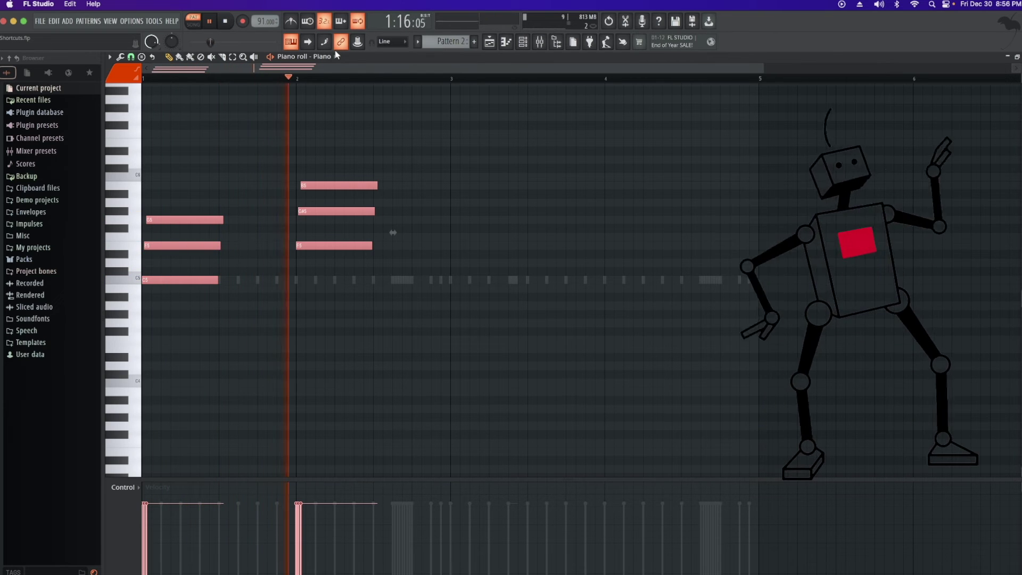
{"action": "key", "text": "space"}
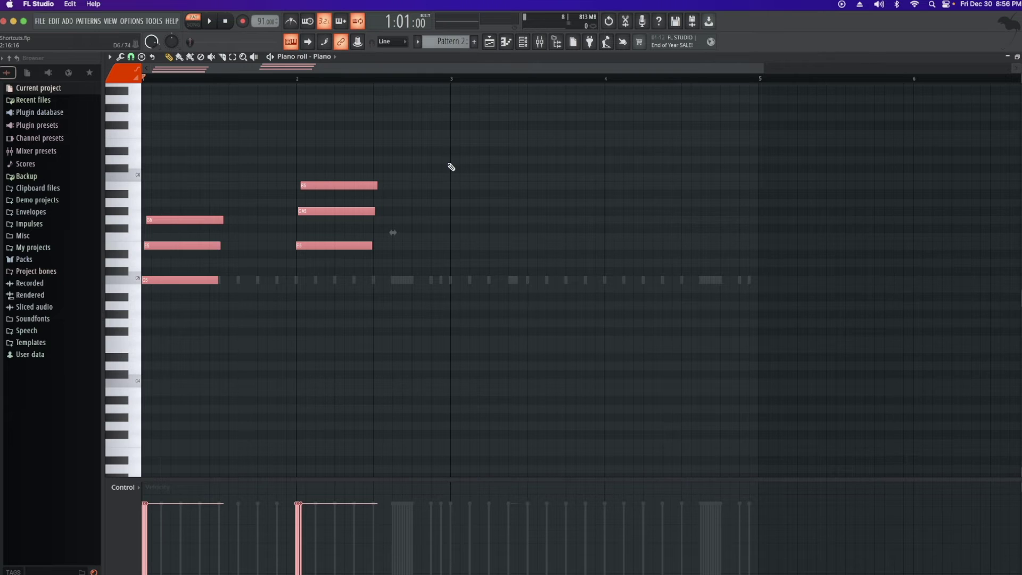
Load the Basic 808 Kick sample from the Channel rack into Edison.
{"action": "key", "text": "F7"}
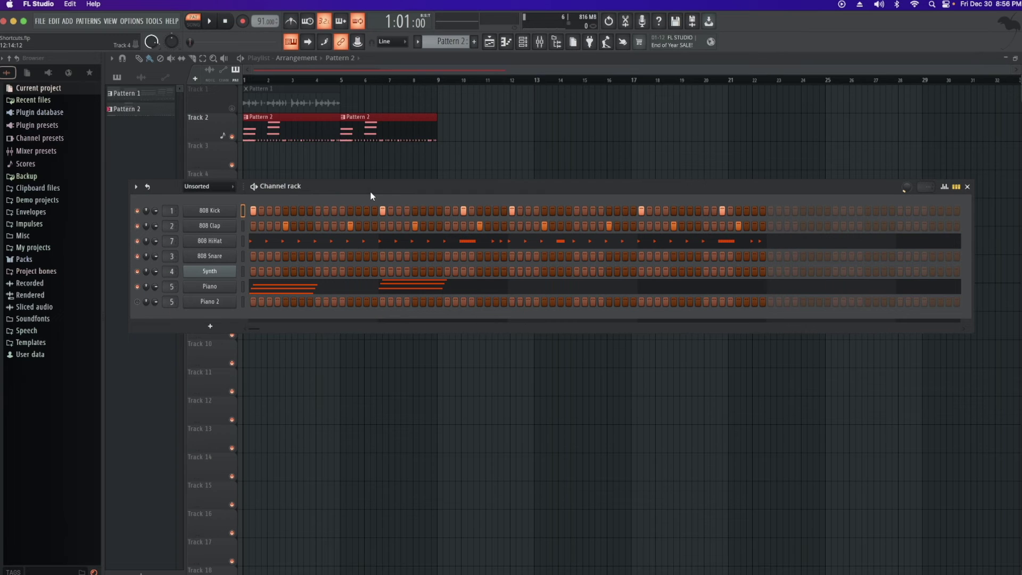
{"action": "left_click", "coordinate": [223, 211]}
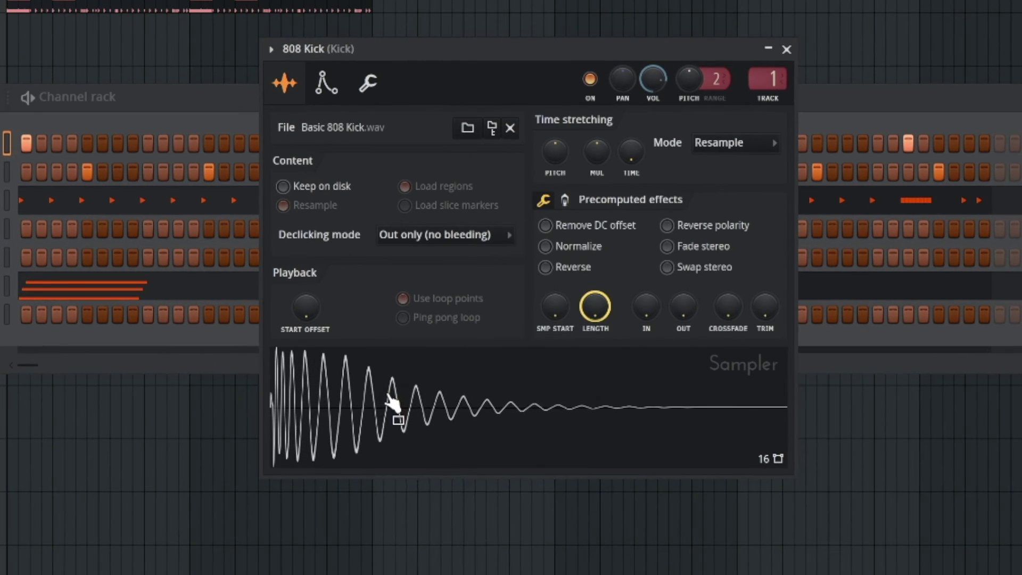
{"action": "right_click", "coordinate": [446, 343]}
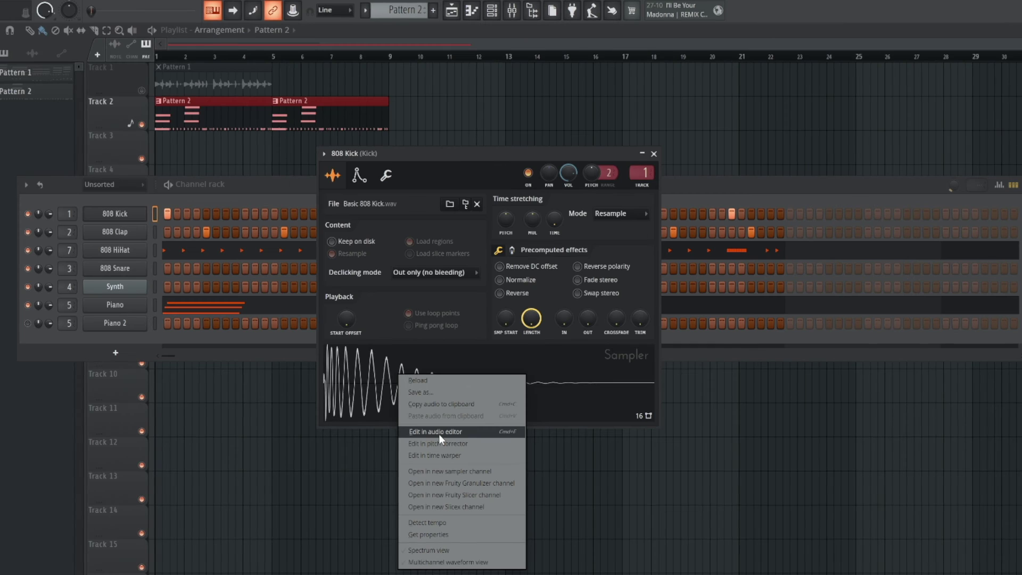
{"action": "left_click", "coordinate": [438, 432]}
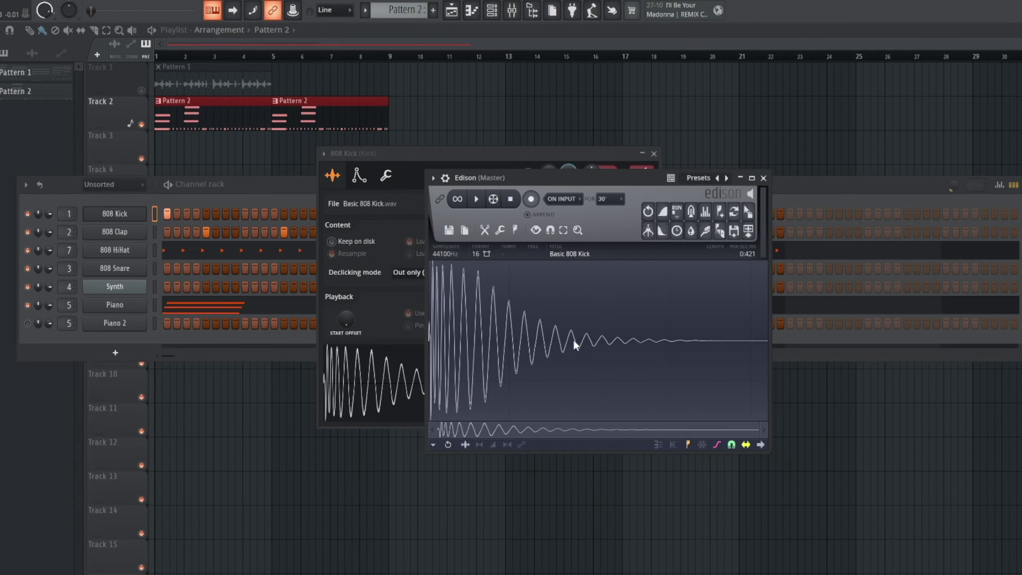
Mark the 808 Kick's C3 and G#2 pitch regions in Edison and drag the sample out.
{"action": "right_click", "coordinate": [493, 324]}
{"action": "mouse_move", "coordinate": [508, 358]}
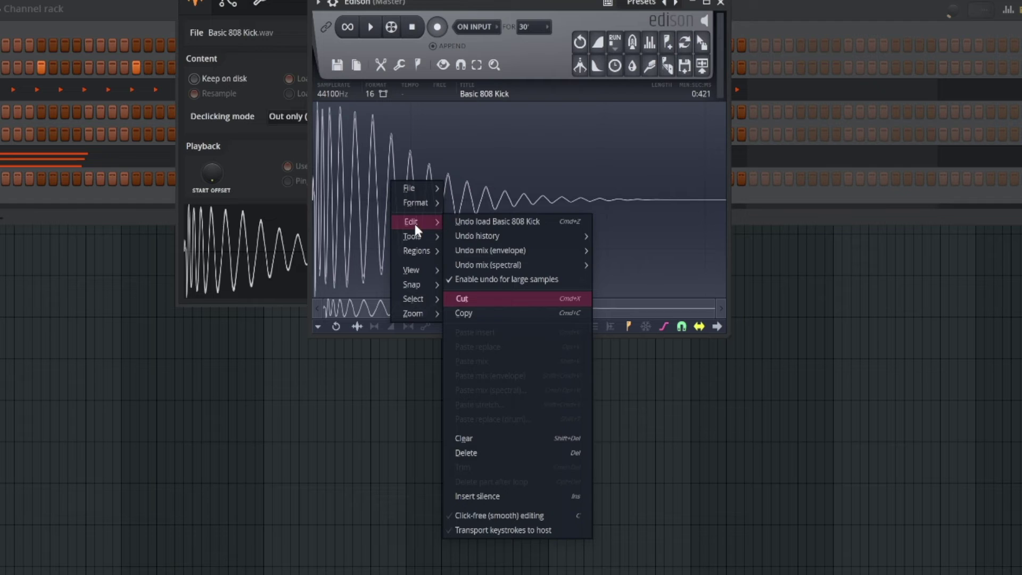
{"action": "mouse_move", "coordinate": [420, 251]}
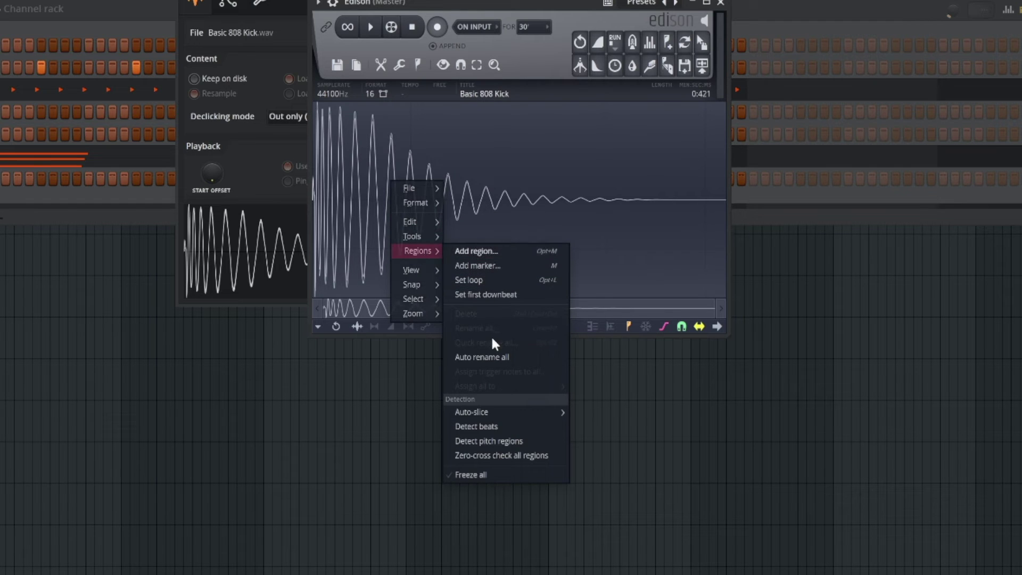
{"action": "left_click", "coordinate": [504, 441]}
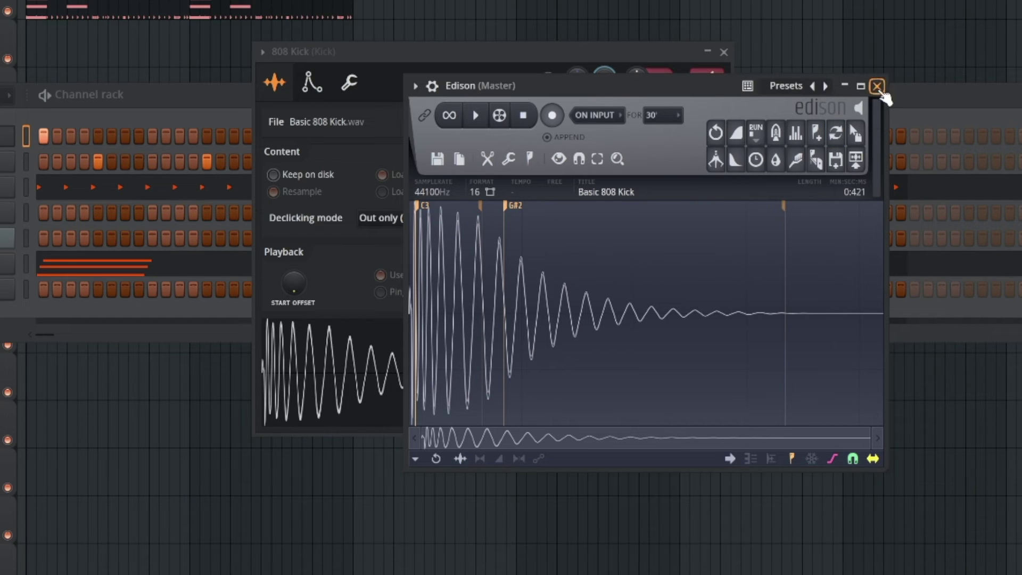
{"action": "left_click_drag", "start_coordinate": [857, 133], "coordinate": [0, 302]}
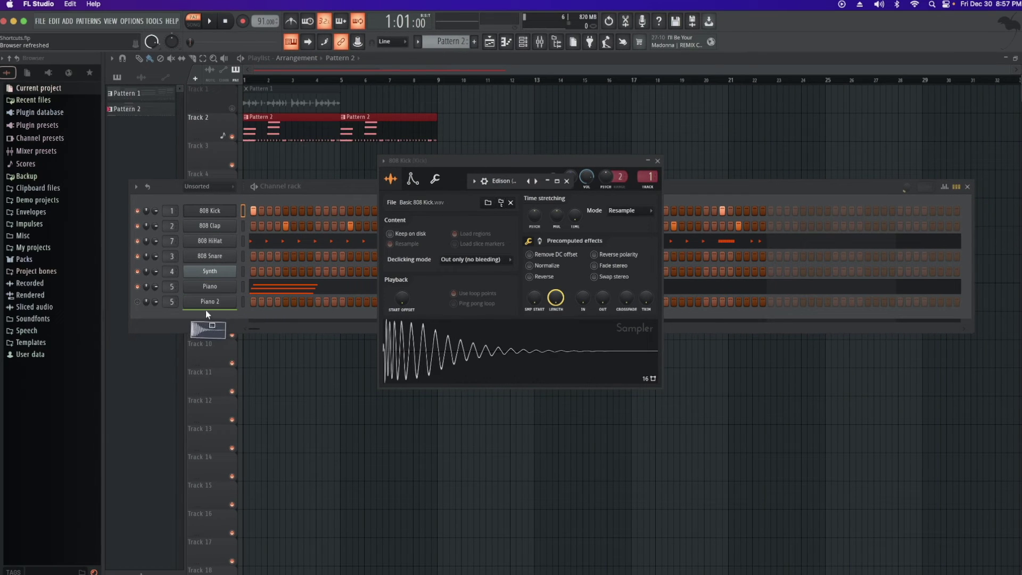
{"action": "left_click_drag", "start_coordinate": [206, 311], "coordinate": [628, 224]}
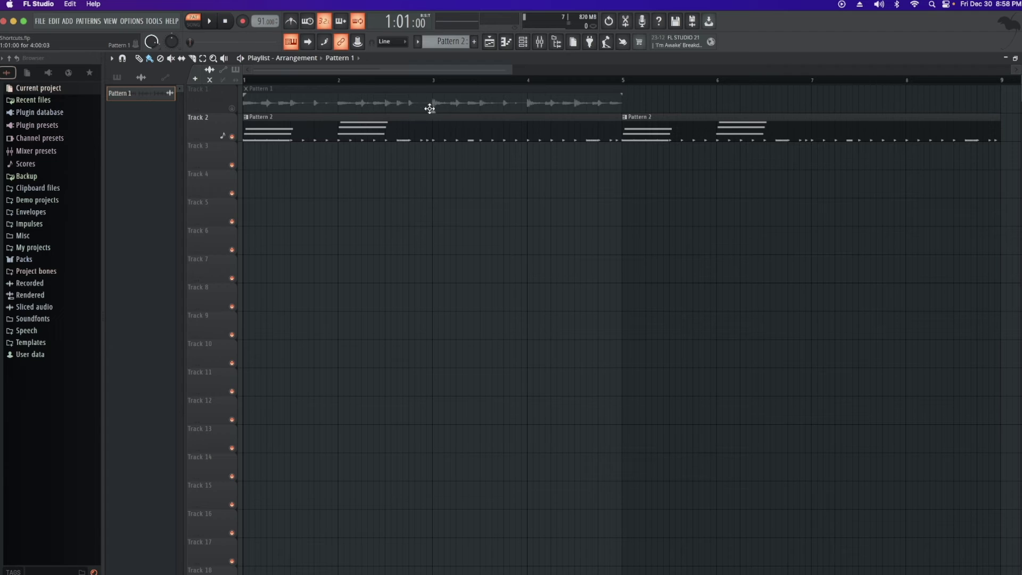
Raise the Pattern 1 audio clip's gain to 7.5dB and lengthen its fade-in.
{"action": "mouse_move", "coordinate": [434, 112]}
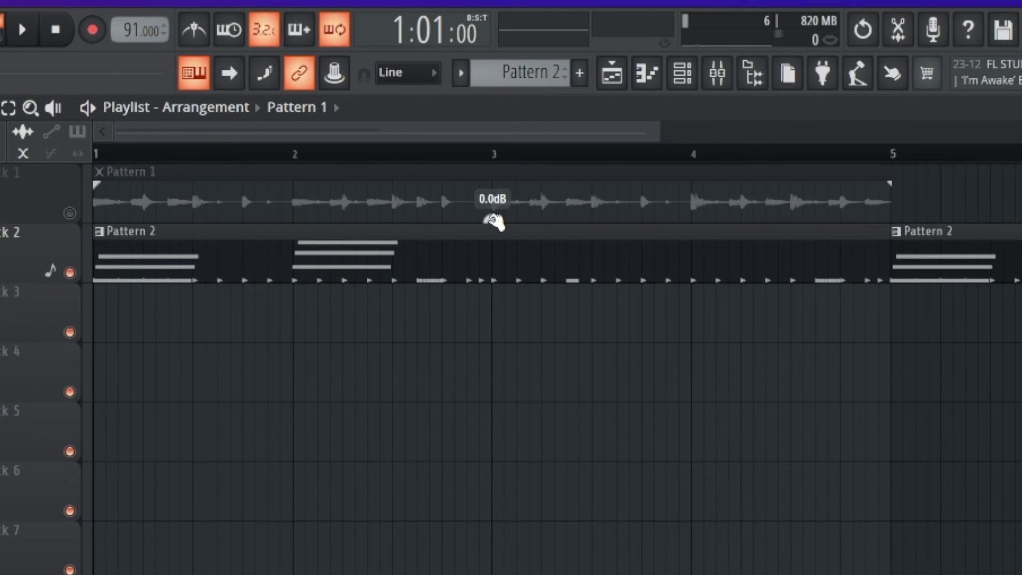
{"action": "mouse_move", "coordinate": [493, 220]}
{"action": "left_mouse_down"}
{"action": "mouse_move", "coordinate": [494, 200]}
{"action": "mouse_move", "coordinate": [493, 220]}
{"action": "left_mouse_up"}
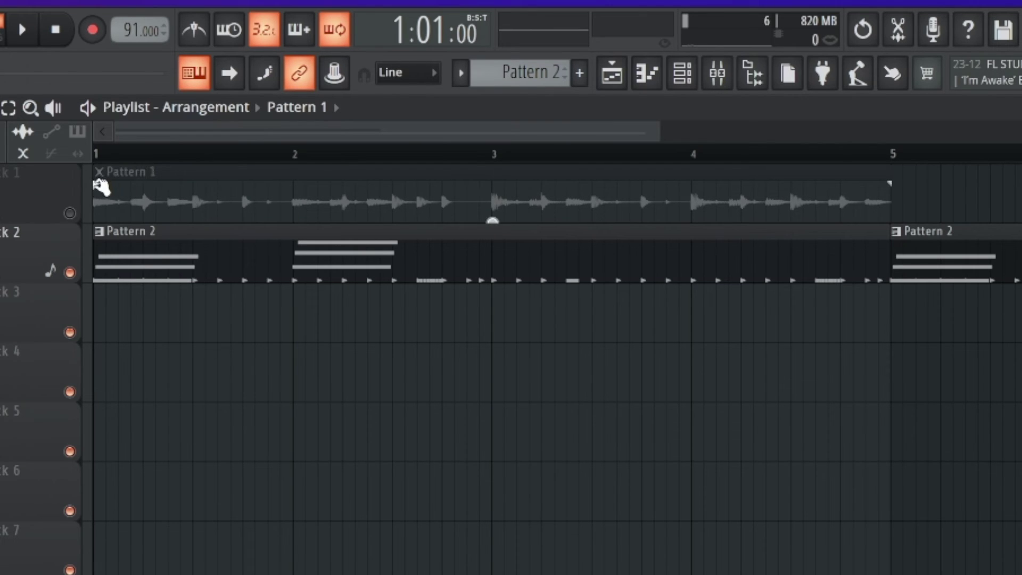
{"action": "left_click_drag", "start_coordinate": [109, 188], "coordinate": [118, 189]}
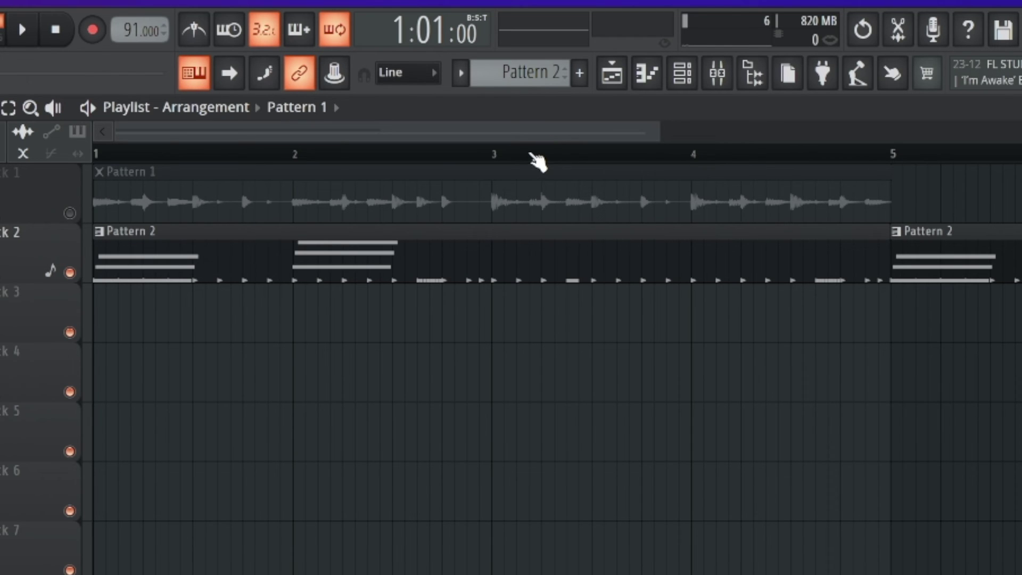
In the Mixer, move the Hat track to Insert 3, right after Clap and before Synth Bass.
{"action": "key", "text": "F9"}
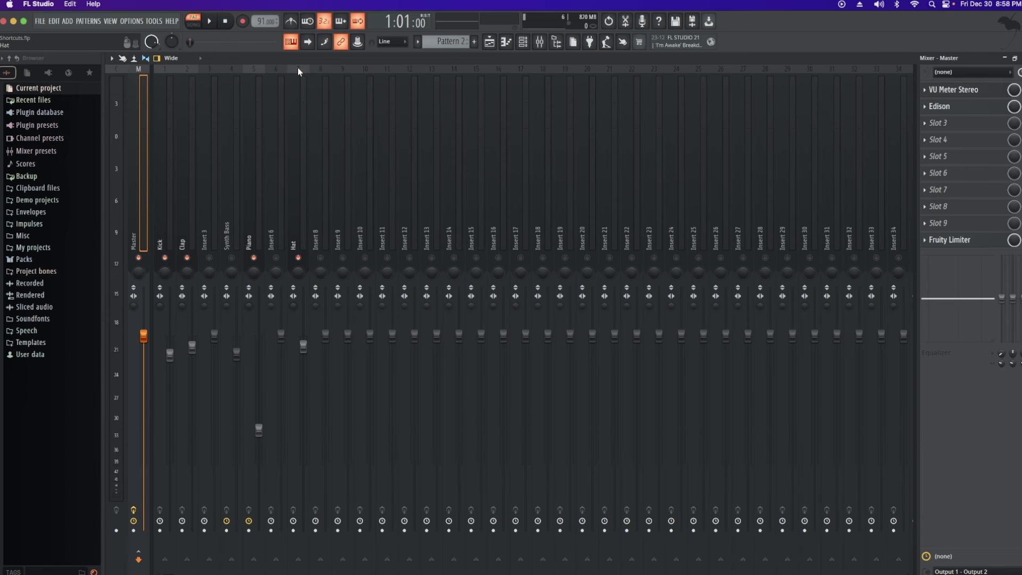
{"action": "left_click", "coordinate": [299, 67]}
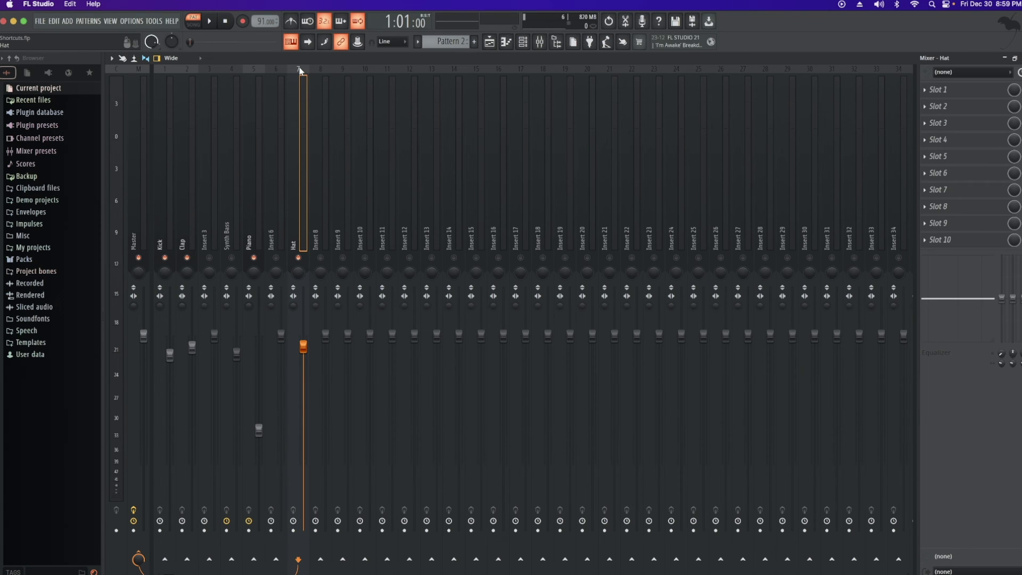
{"action": "left_click_drag", "start_coordinate": [300, 70], "coordinate": [210, 70]}
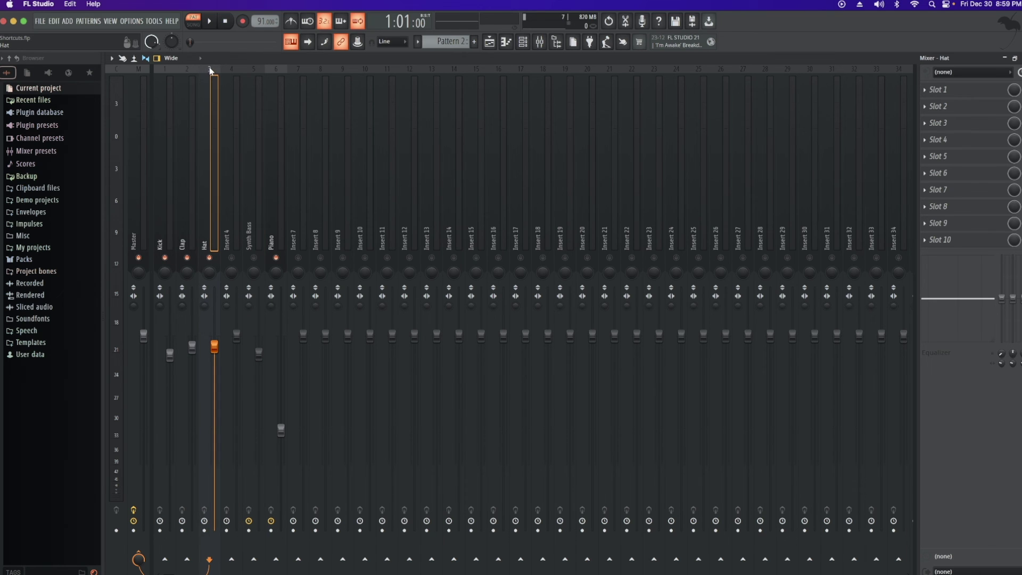
{"action": "left_click", "coordinate": [152, 22]}
{"action": "mouse_move", "coordinate": [142, 21]}
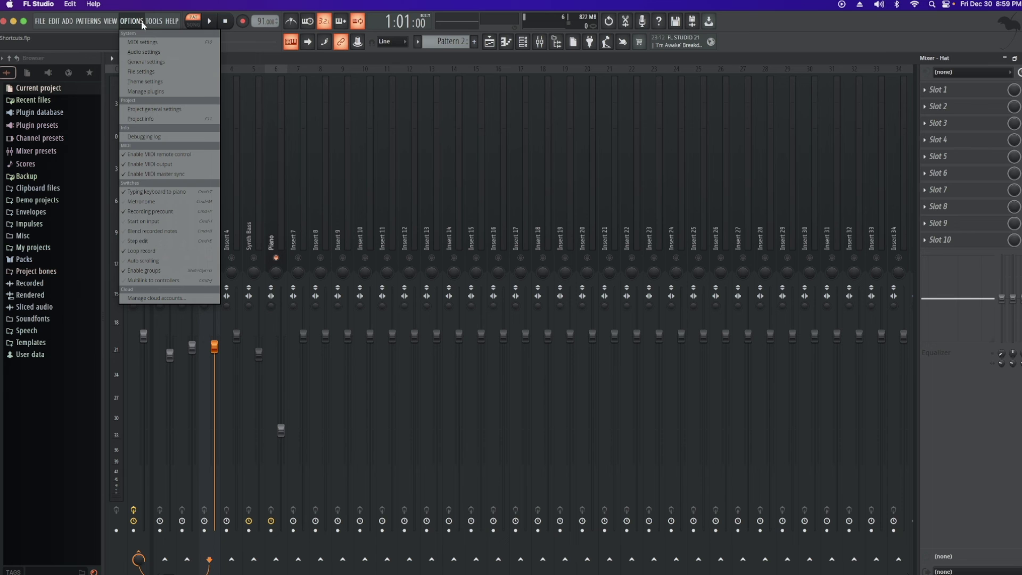
{"action": "left_click", "coordinate": [145, 82]}
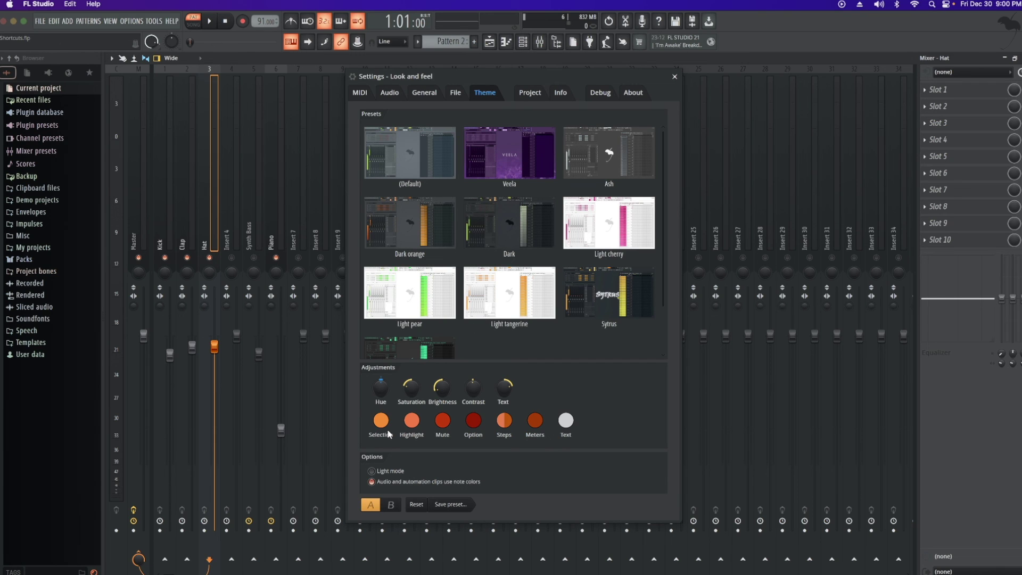
{"action": "left_click", "coordinate": [675, 78]}
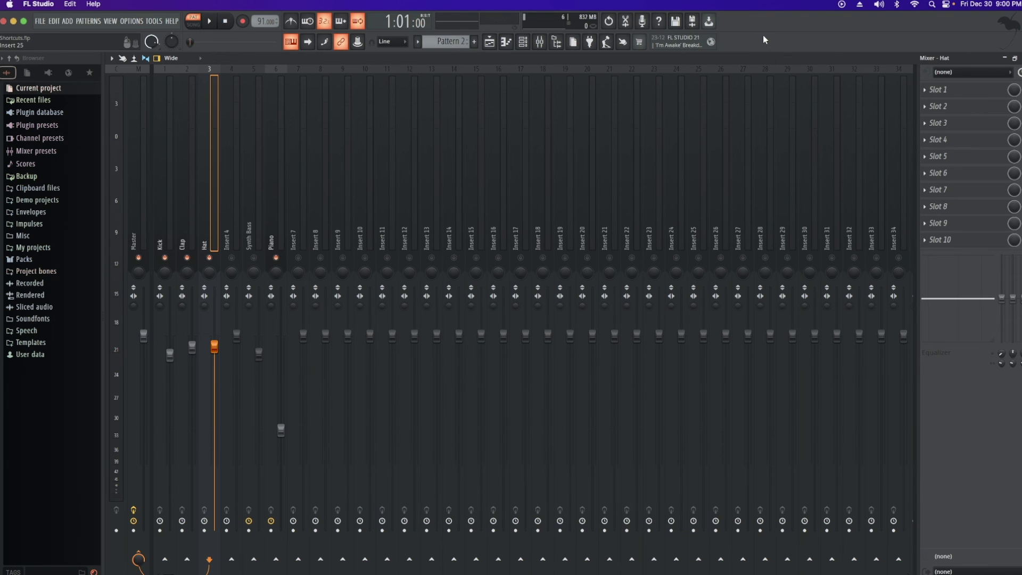